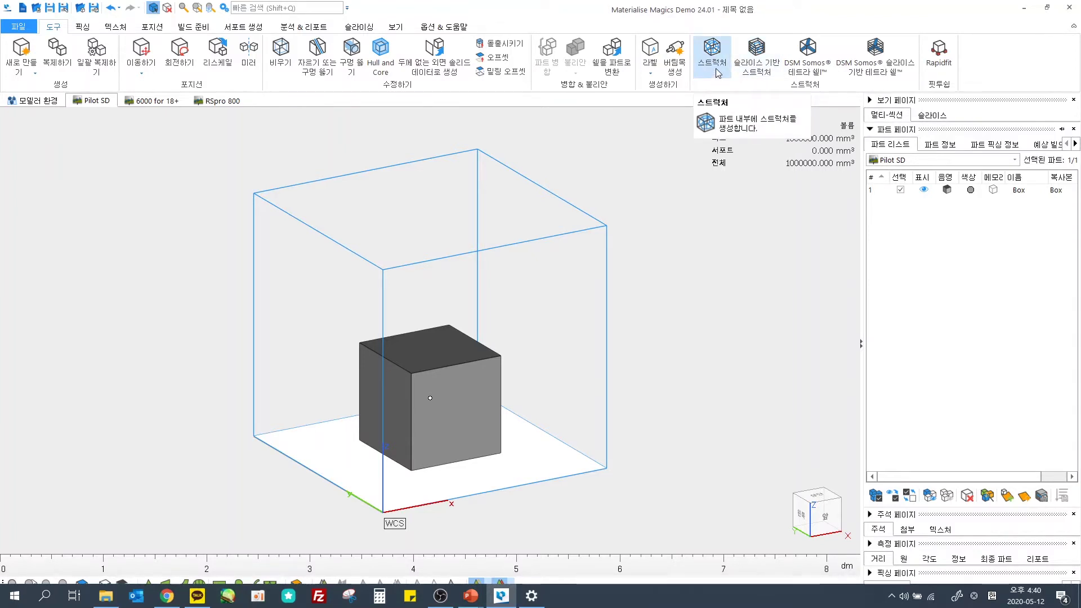
# Step: Start generating a structure for the selected box, with the outer shell removed
pyautogui.click(725, 65)
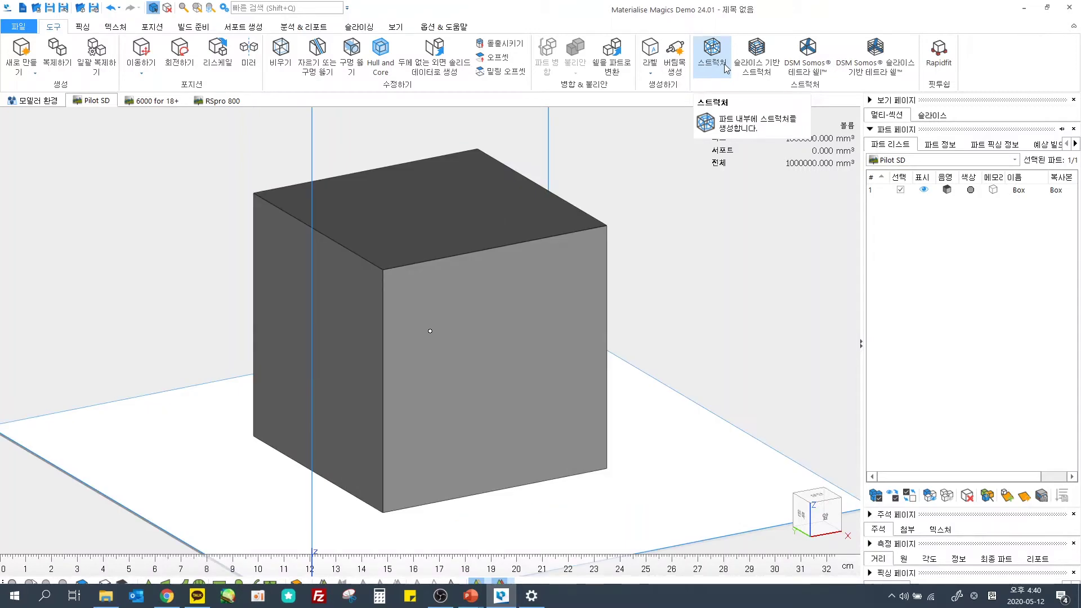
pyautogui.click(725, 66)
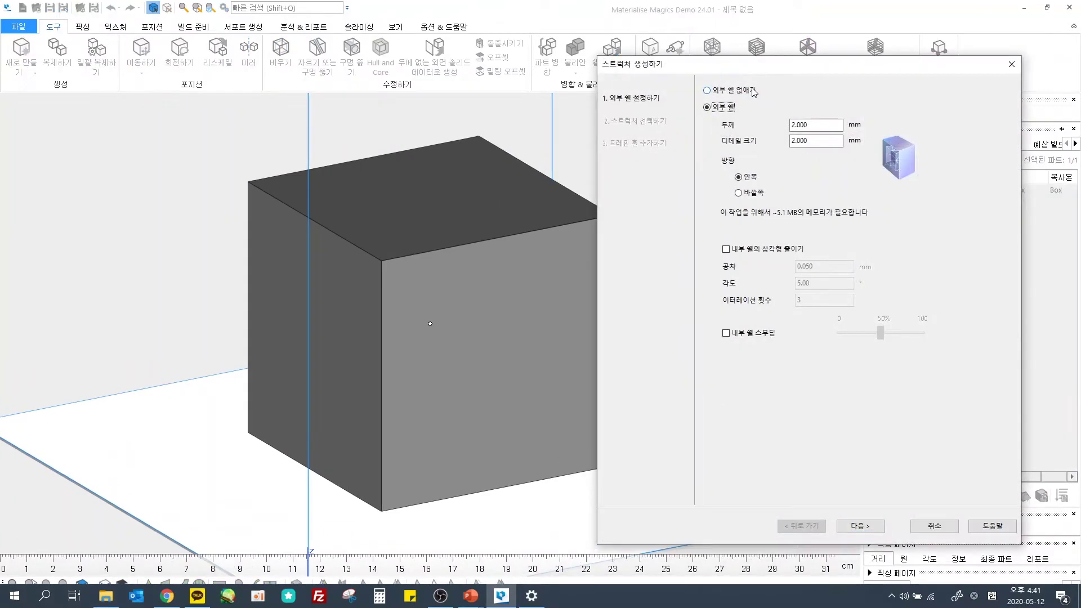
pyautogui.click(750, 91)
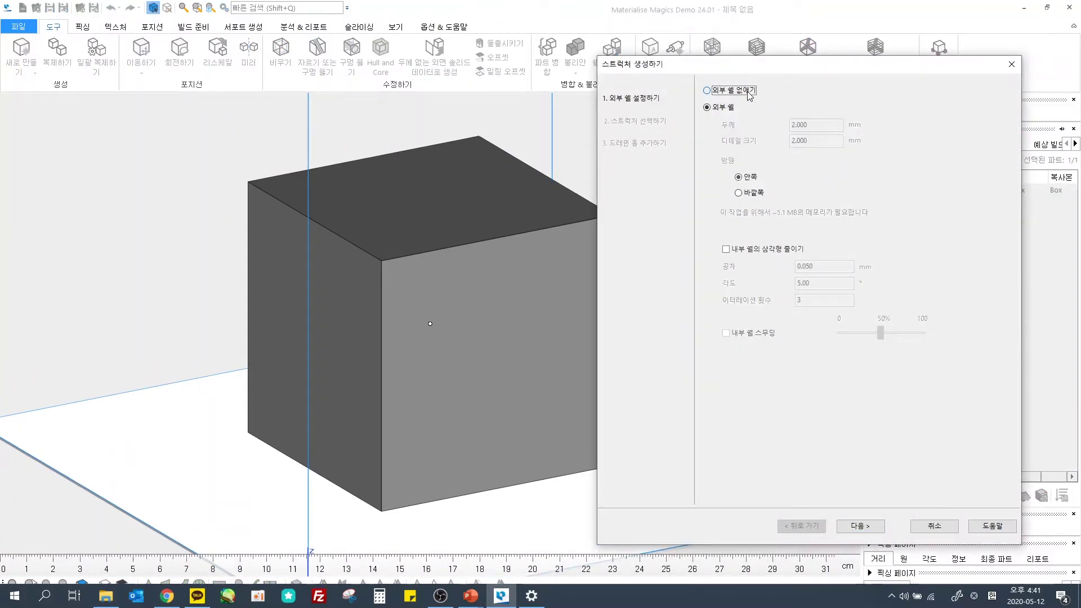
pyautogui.click(730, 113)
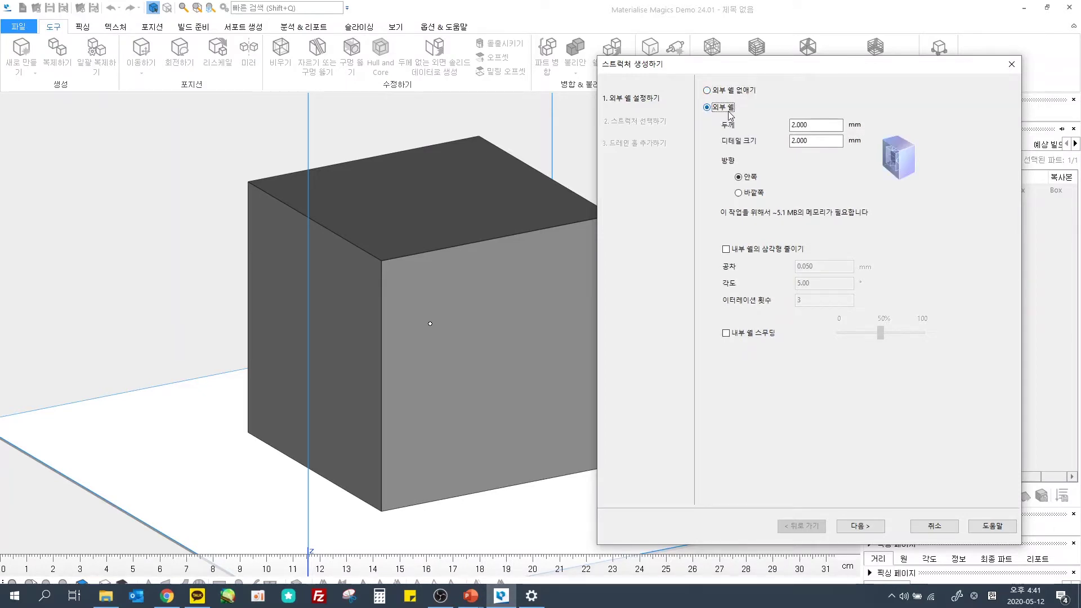
pyautogui.click(726, 91)
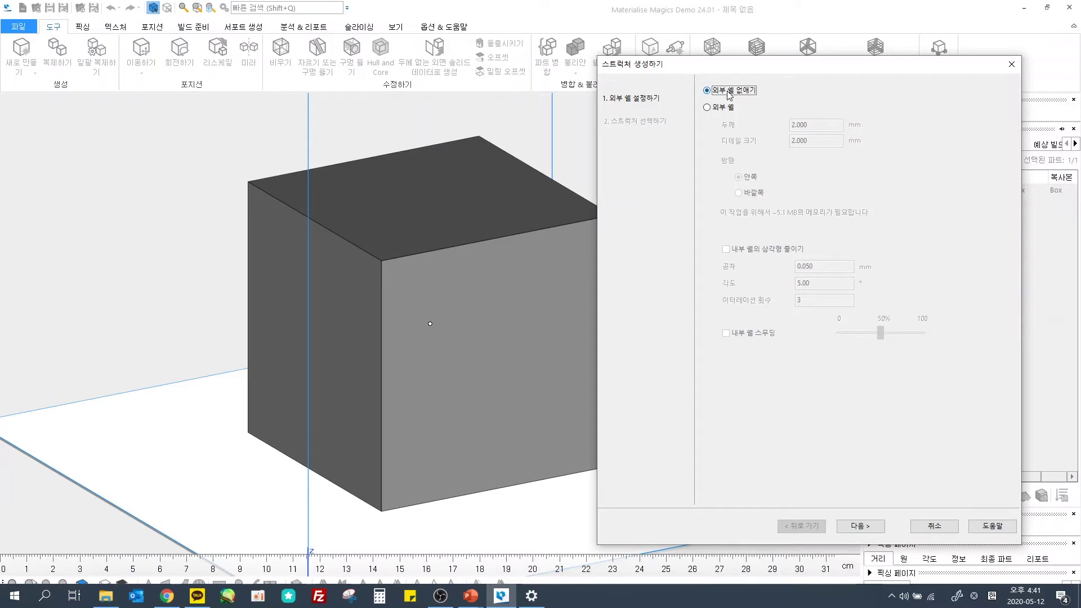
pyautogui.click(854, 528)
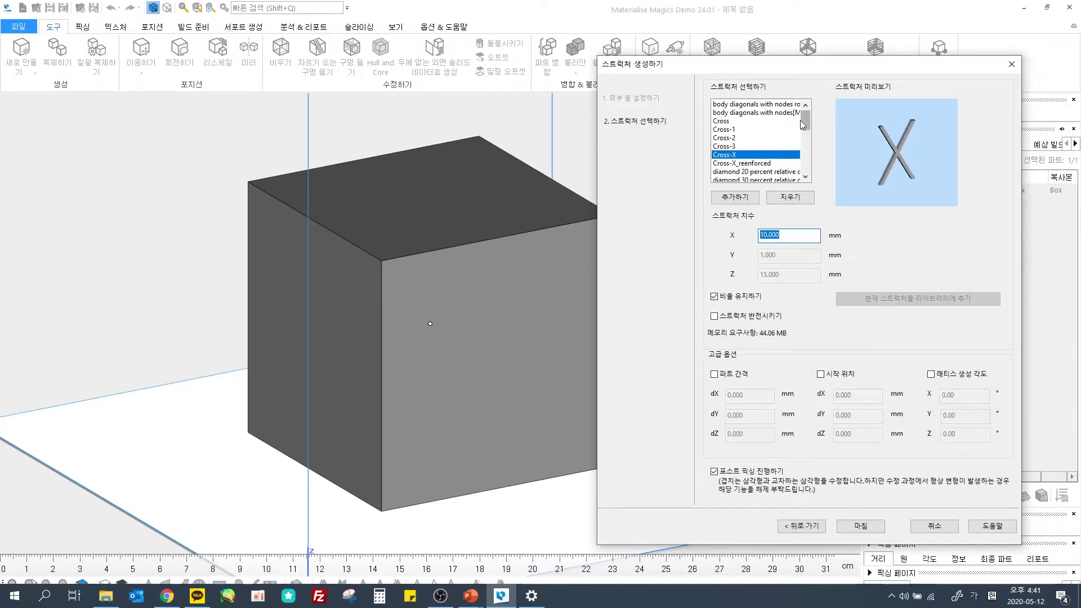
# Step: Generate a Dode-Thin structure in the box with a 20 mm X dimension and the proportions maintained
pyautogui.scroll(-2, 751, 159)
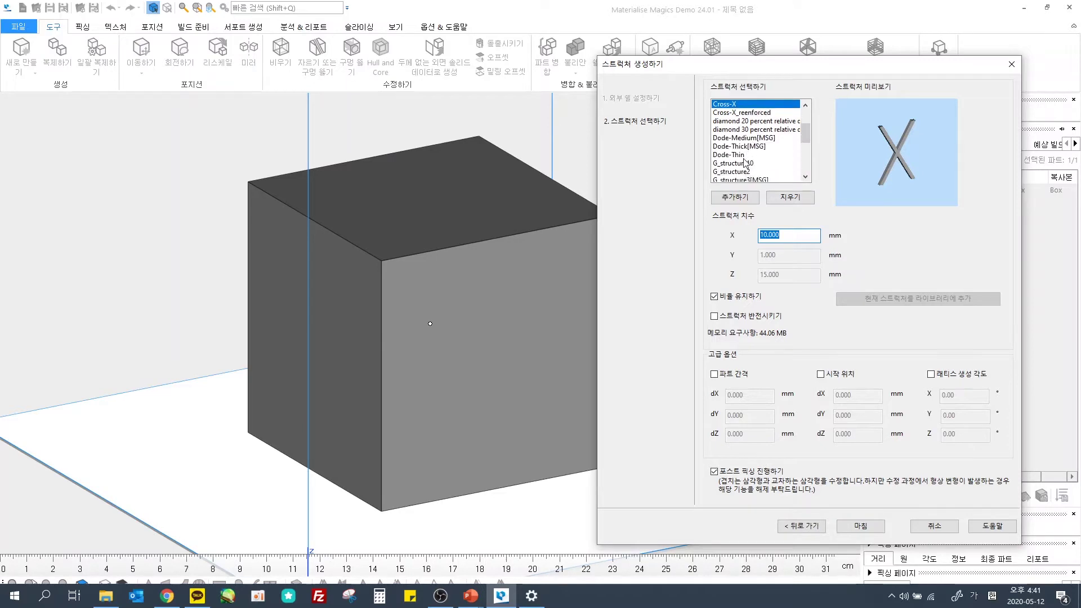
pyautogui.click(745, 156)
pyautogui.scroll(-1, 751, 158)
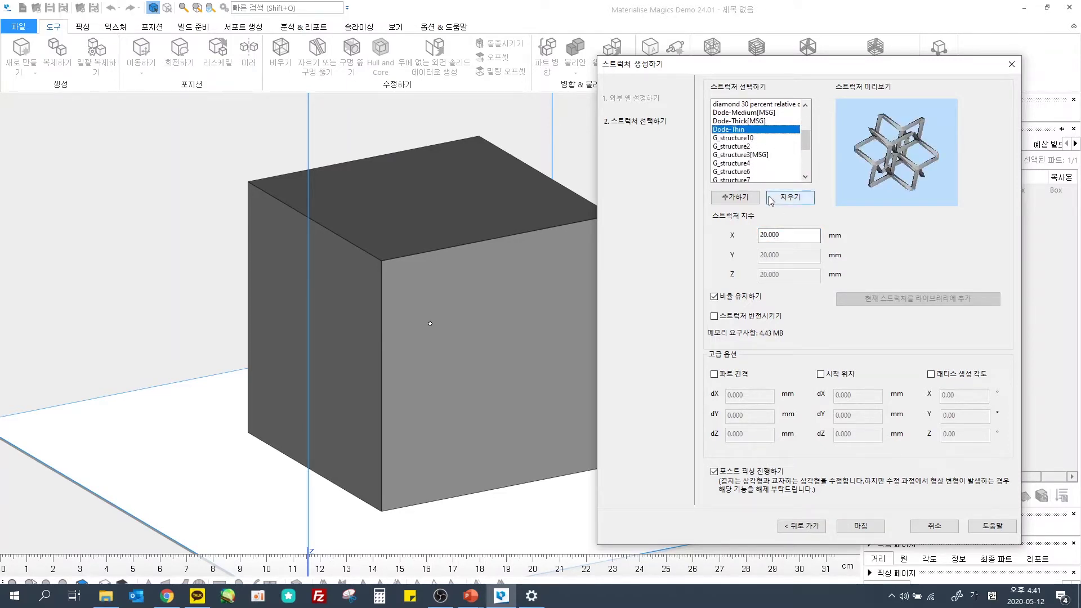
pyautogui.moveTo(791, 234); pyautogui.dragTo(757, 237)
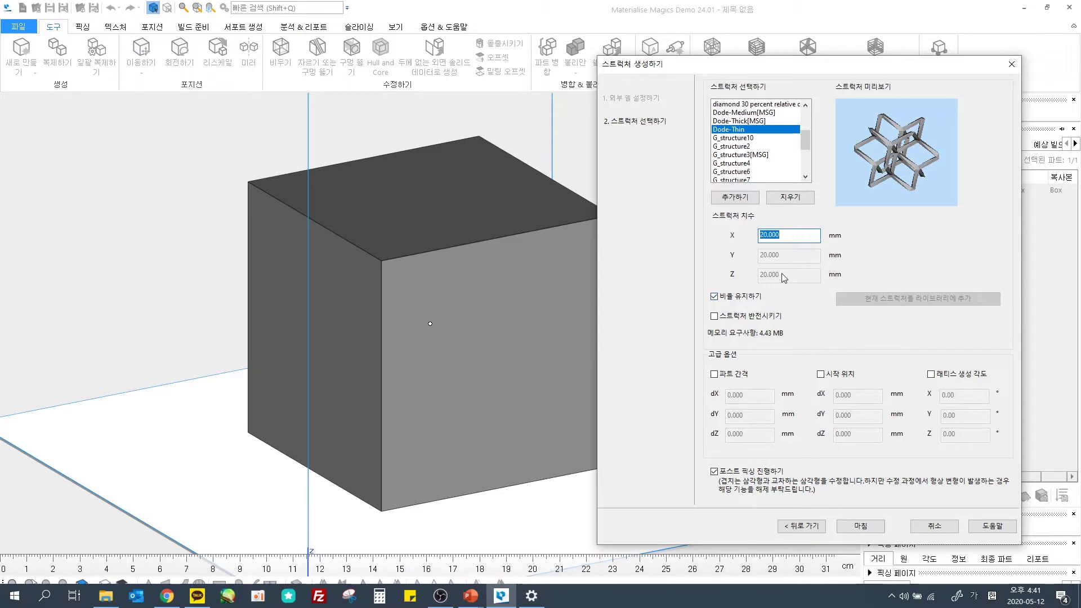
pyautogui.click(750, 297)
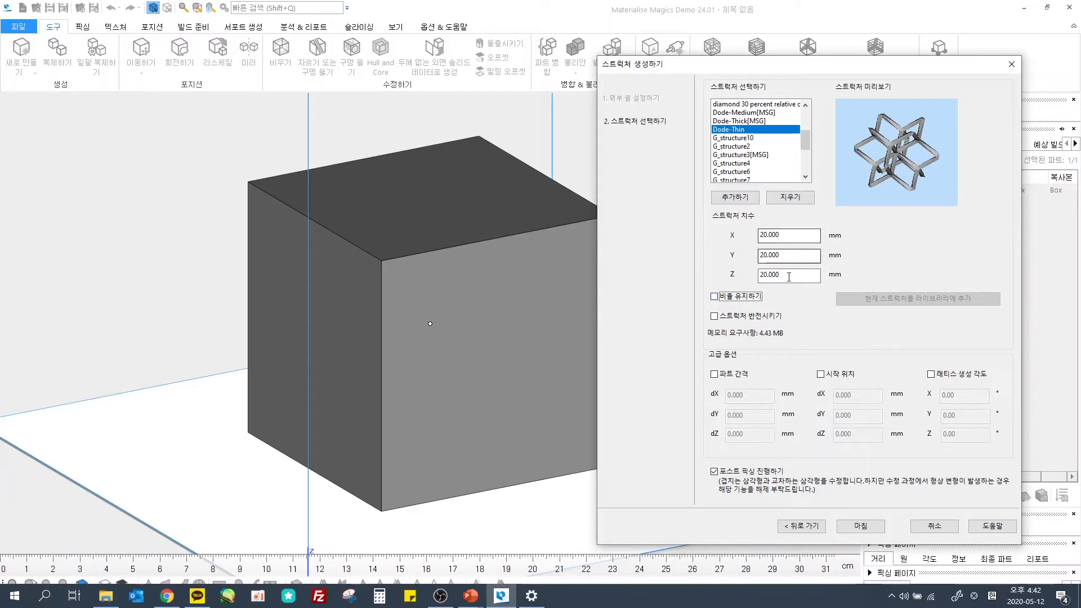
pyautogui.click(758, 299)
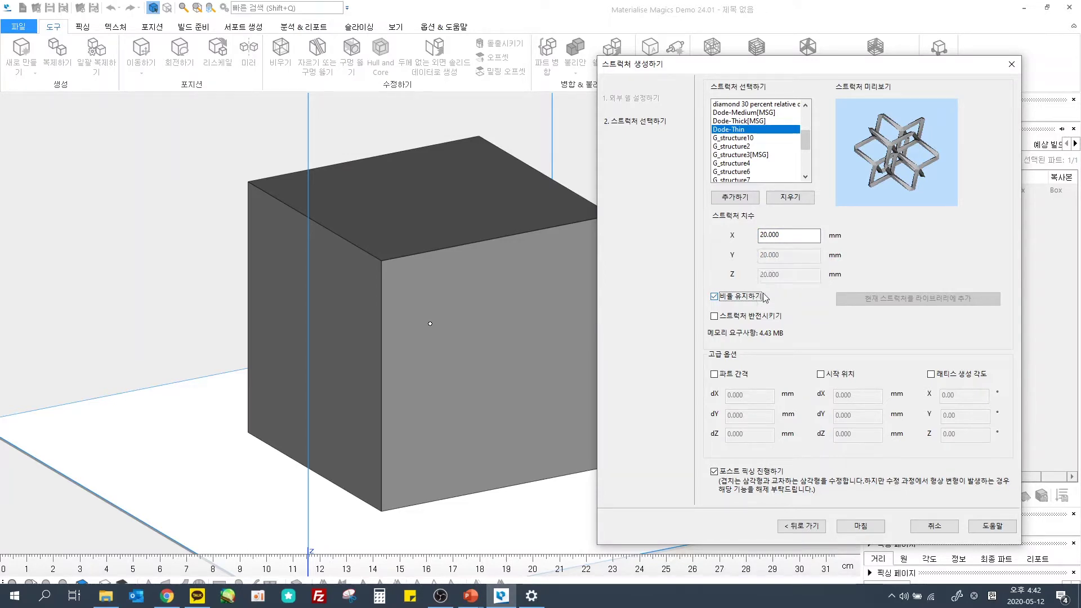
pyautogui.doubleClick(791, 239)
pyautogui.click(854, 529)
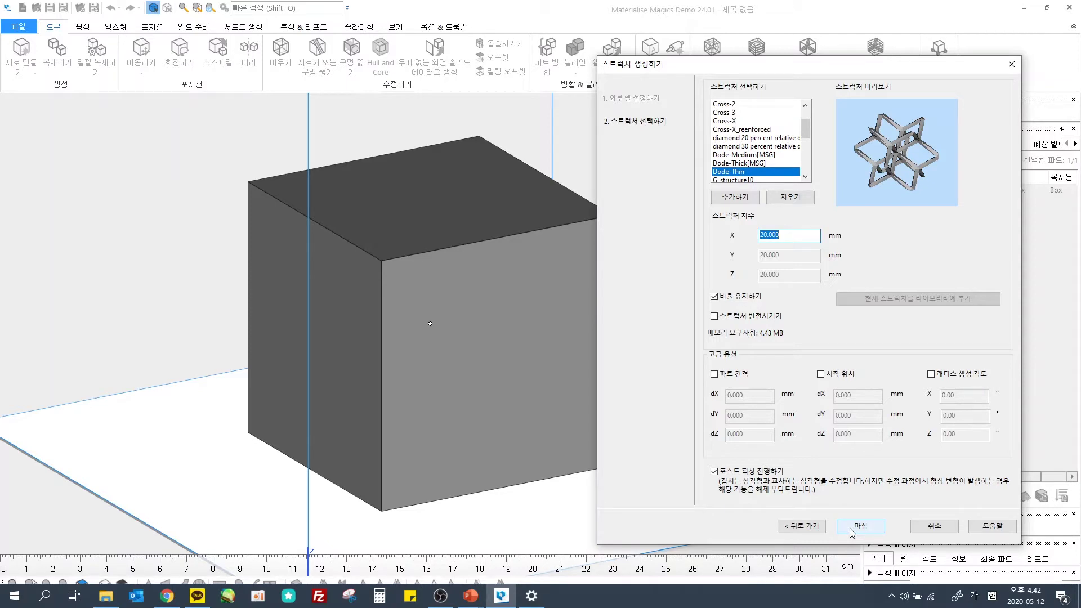
pyautogui.click(850, 528)
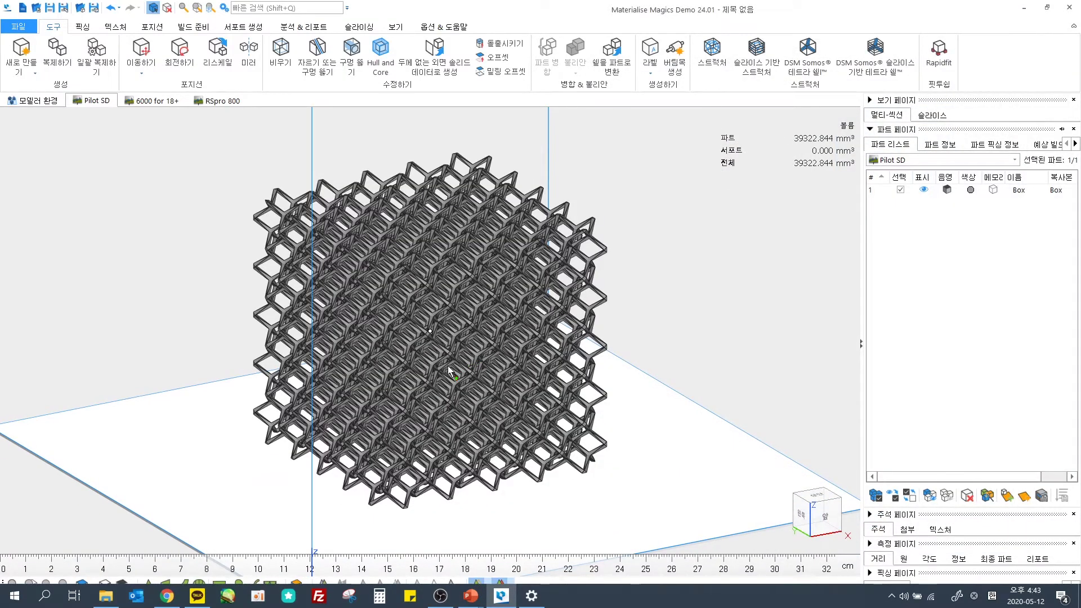
pyautogui.moveTo(470, 350); pyautogui.dragTo(557, 270, button='right')
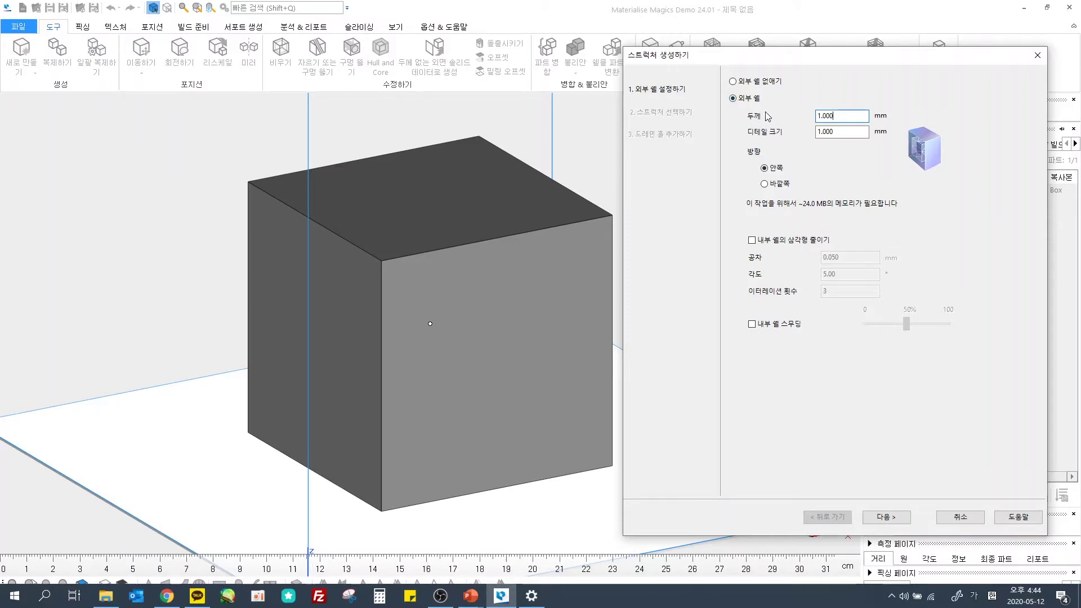
# Step: Give the structure an outer shell 2 mm thick, offset inward
pyautogui.moveTo(841, 116); pyautogui.dragTo(779, 129)
pyautogui.write('2')
pyautogui.press('Tab')
pyautogui.moveTo(844, 133); pyautogui.dragTo(809, 136)
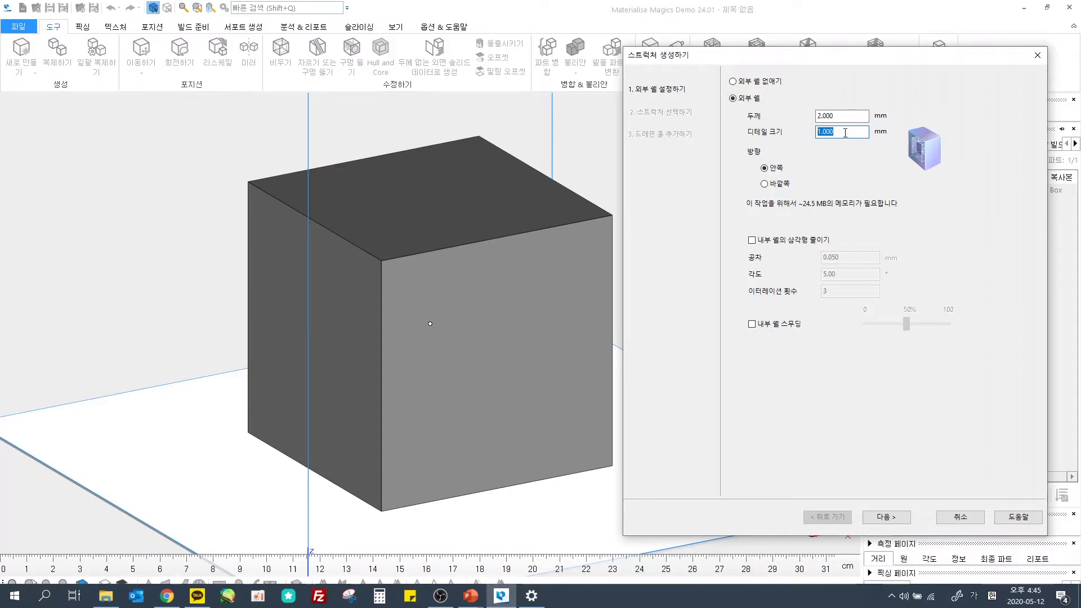
pyautogui.click(778, 185)
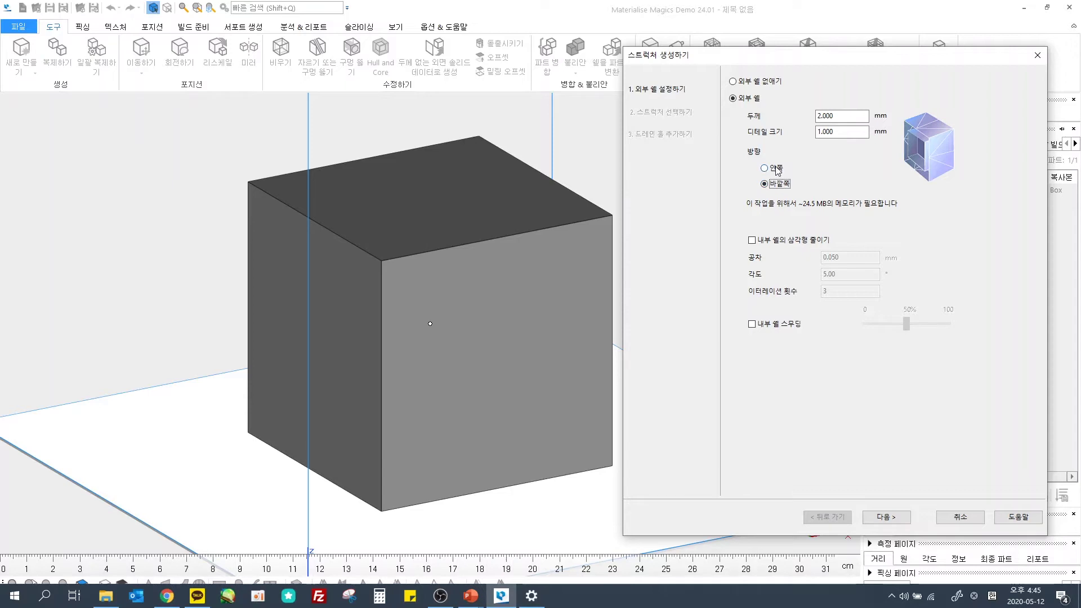
pyautogui.click(777, 169)
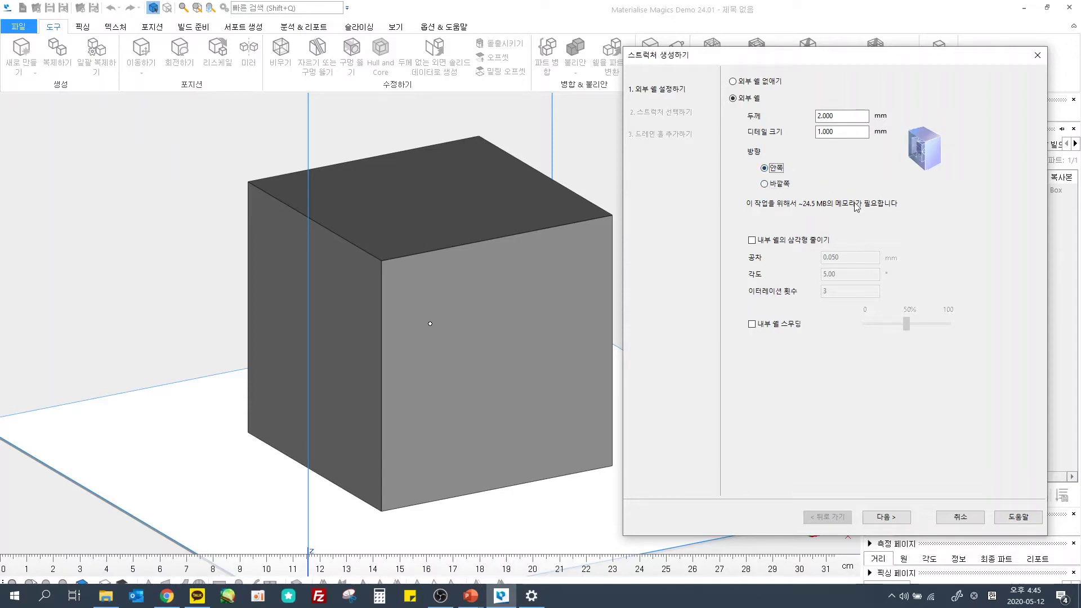
pyautogui.click(885, 518)
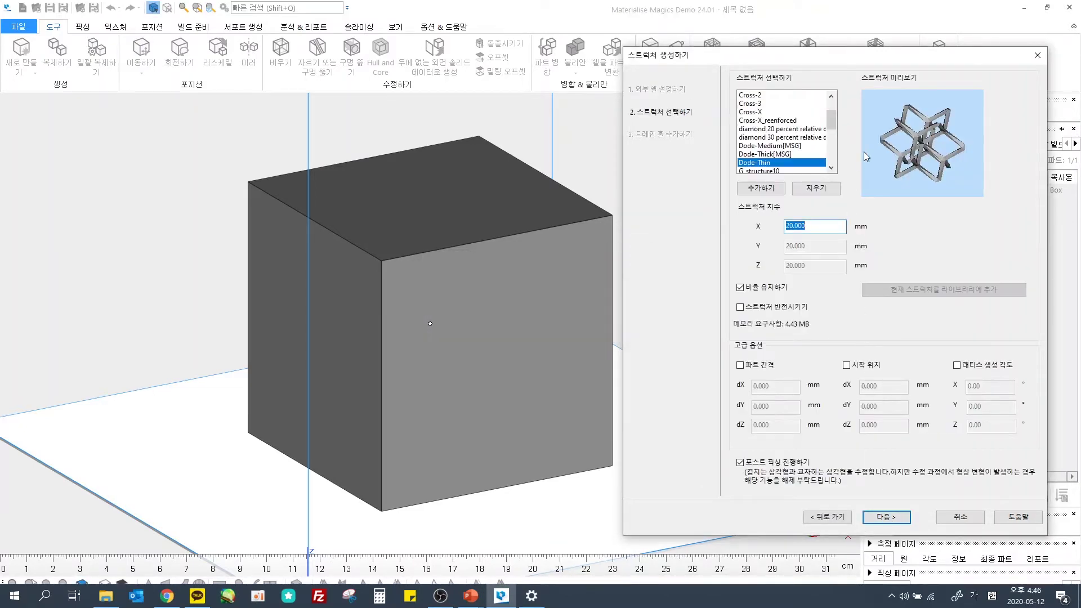
# Step: Choose the Dode-Thin structure with an X dimension of 10 mm and continue to the drain hole settings
pyautogui.click(799, 171)
pyautogui.click(800, 171)
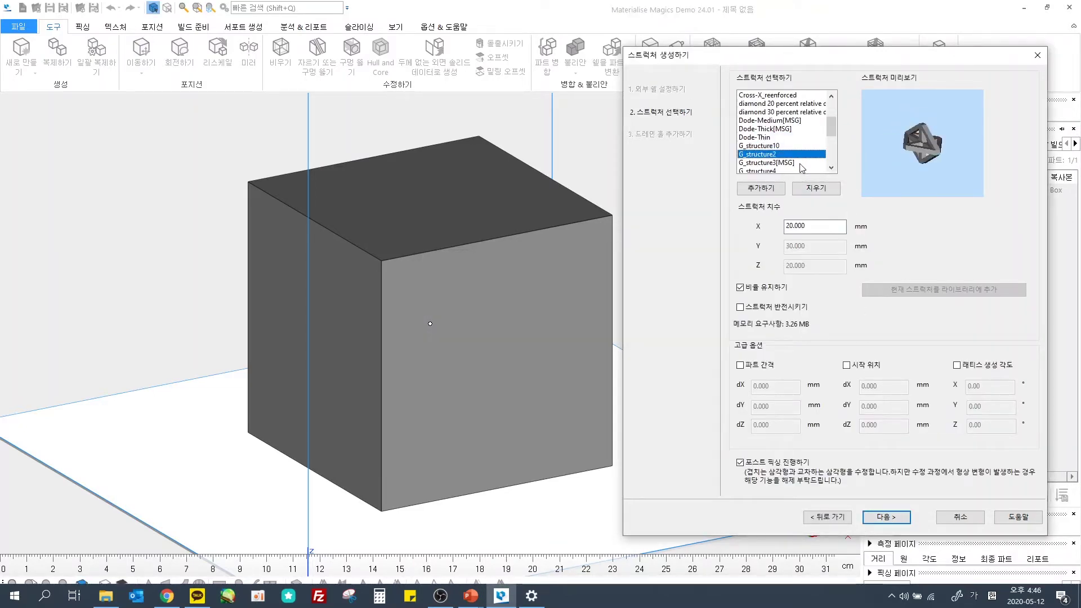
pyautogui.click(800, 171)
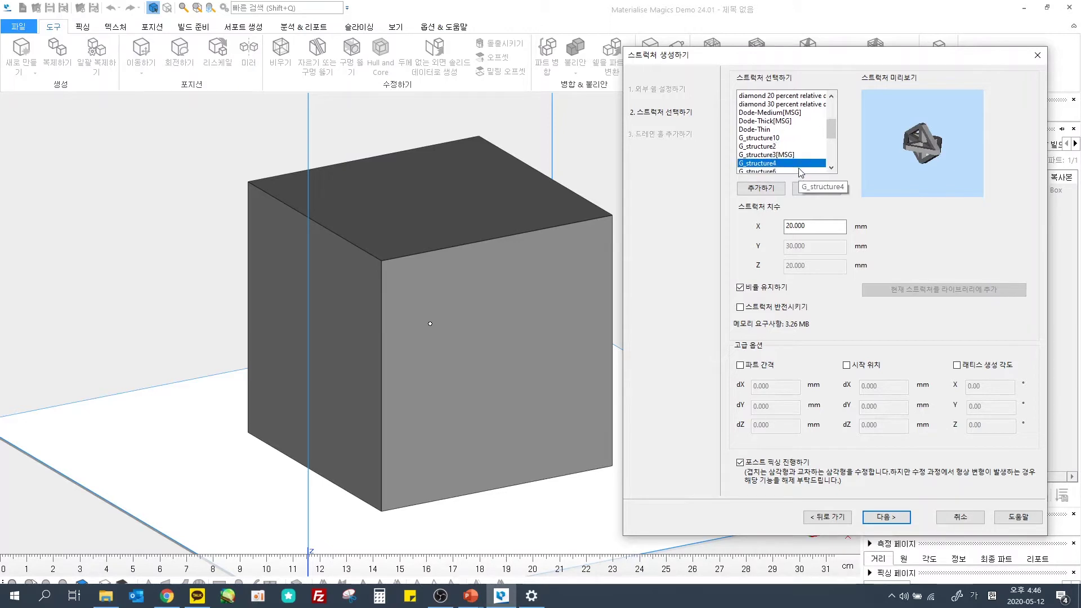
pyautogui.click(793, 130)
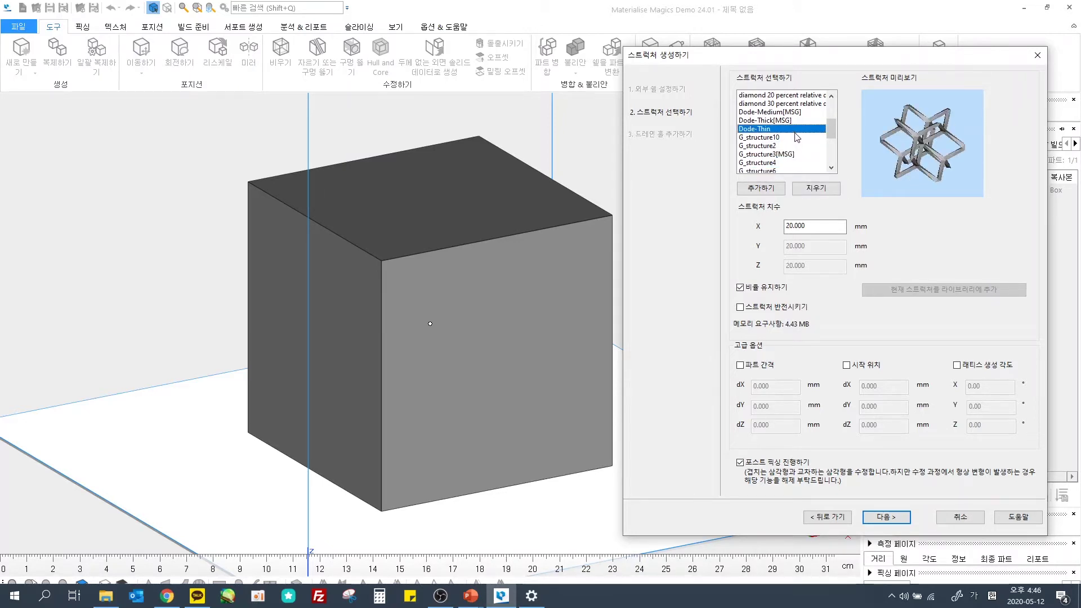
pyautogui.click(844, 225)
pyautogui.press('BackSpace')
pyautogui.press('BackSpace')
pyautogui.press('BackSpace')
pyautogui.press('BackSpace')
pyautogui.moveTo(824, 227); pyautogui.dragTo(741, 224)
pyautogui.write('10')
pyautogui.click(890, 521)
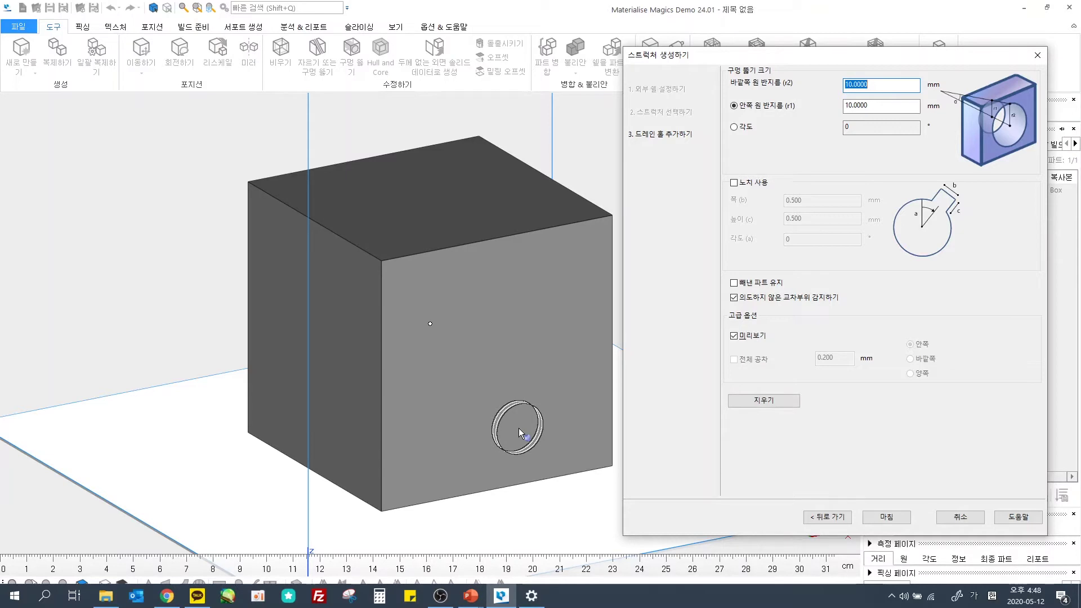
# Step: Set both the outer and inner circle radii of the drain hole to 15 mm
pyautogui.click(515, 448)
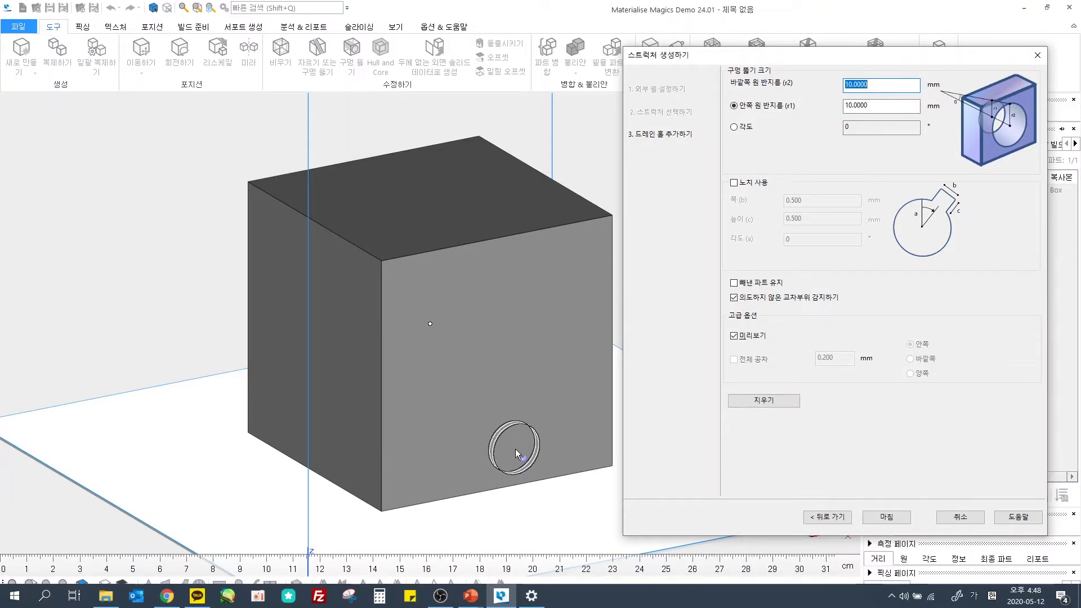
pyautogui.moveTo(492, 434); pyautogui.dragTo(662, 325, button='right')
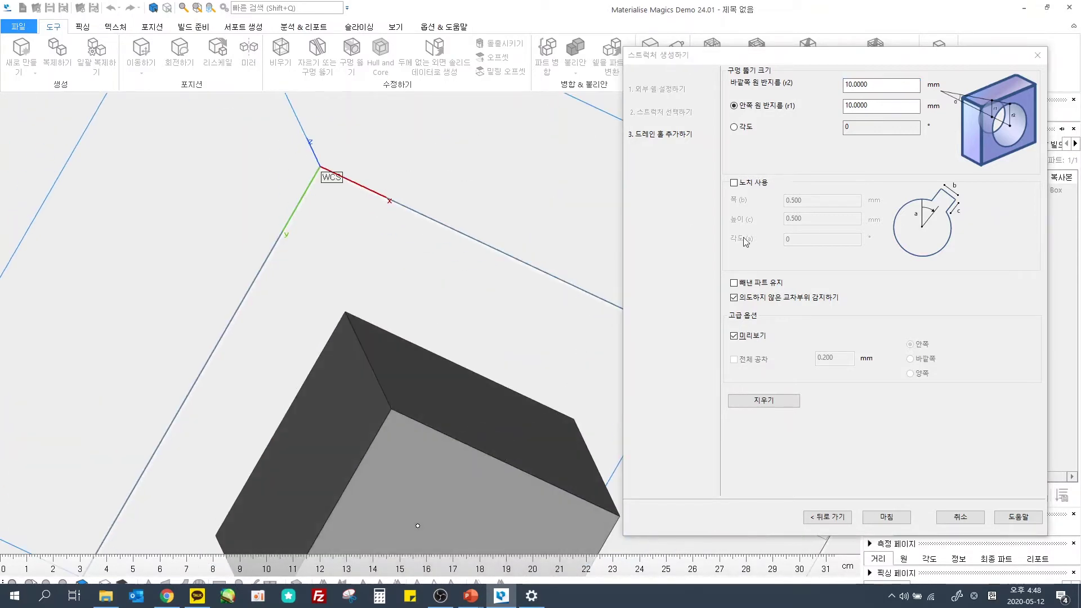
pyautogui.moveTo(528, 283); pyautogui.dragTo(490, 208, button='right')
pyautogui.click(878, 84)
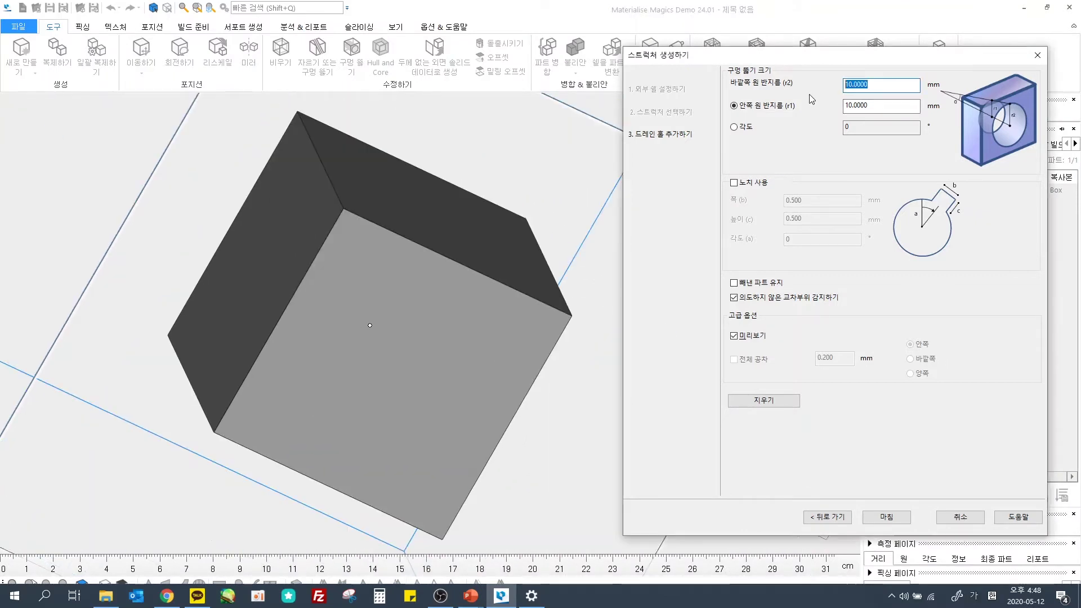
pyautogui.press('BackSpace')
pyautogui.press('BackSpace')
pyautogui.press('BackSpace')
pyautogui.press('BackSpace')
pyautogui.press('BackSpace')
pyautogui.press('BackSpace')
pyautogui.write('5')
pyautogui.moveTo(900, 111); pyautogui.dragTo(793, 118)
pyautogui.write('15')
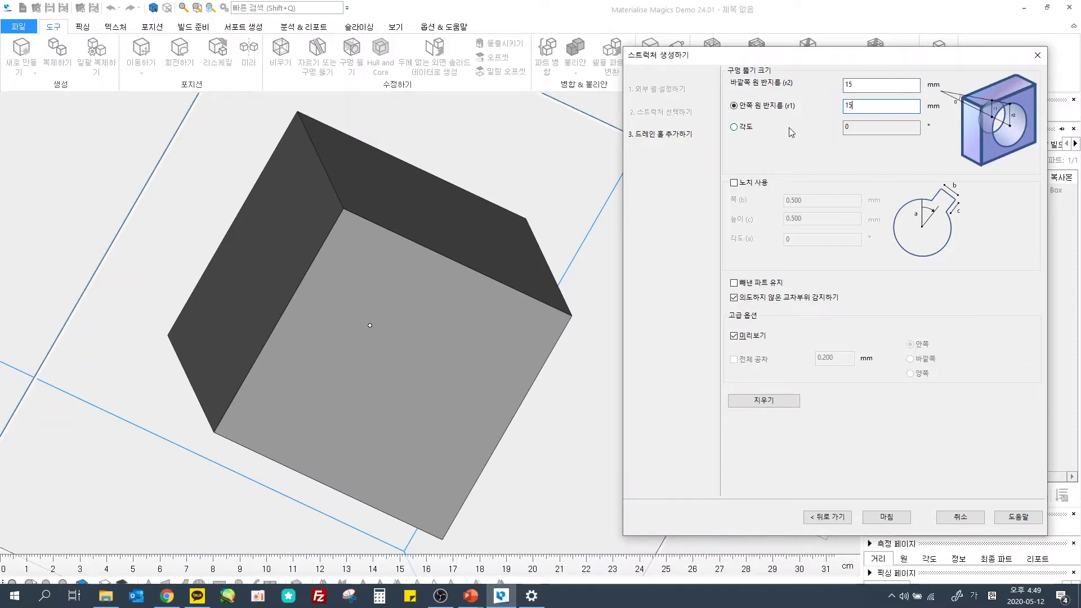
# Step: Place a drain hole with a 10 mm wide, 5 mm high notch on the box's front face and generate the structure
pyautogui.click(757, 185)
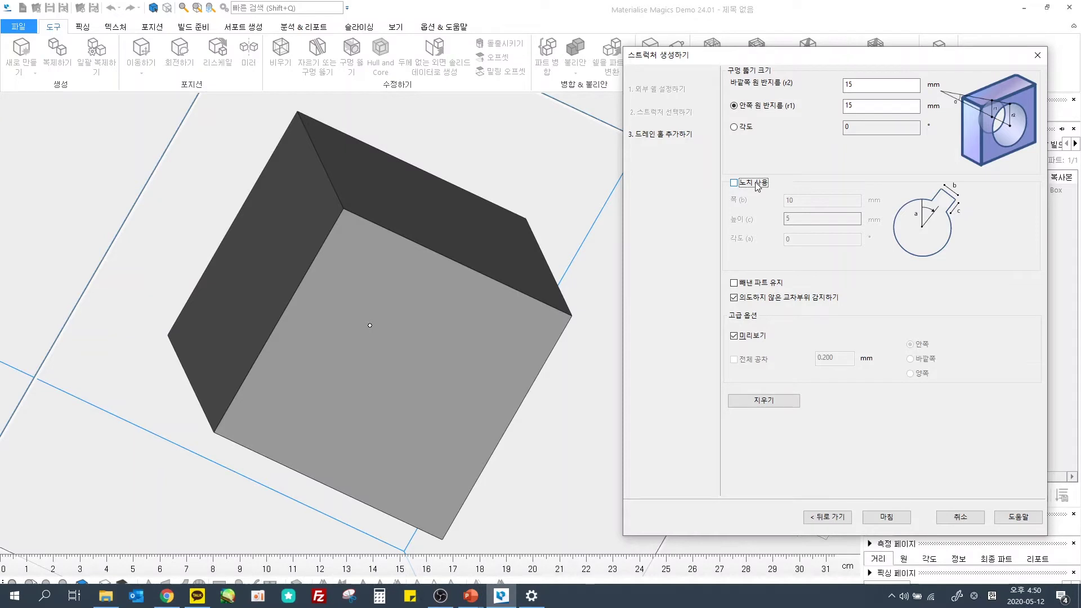
pyautogui.click(757, 184)
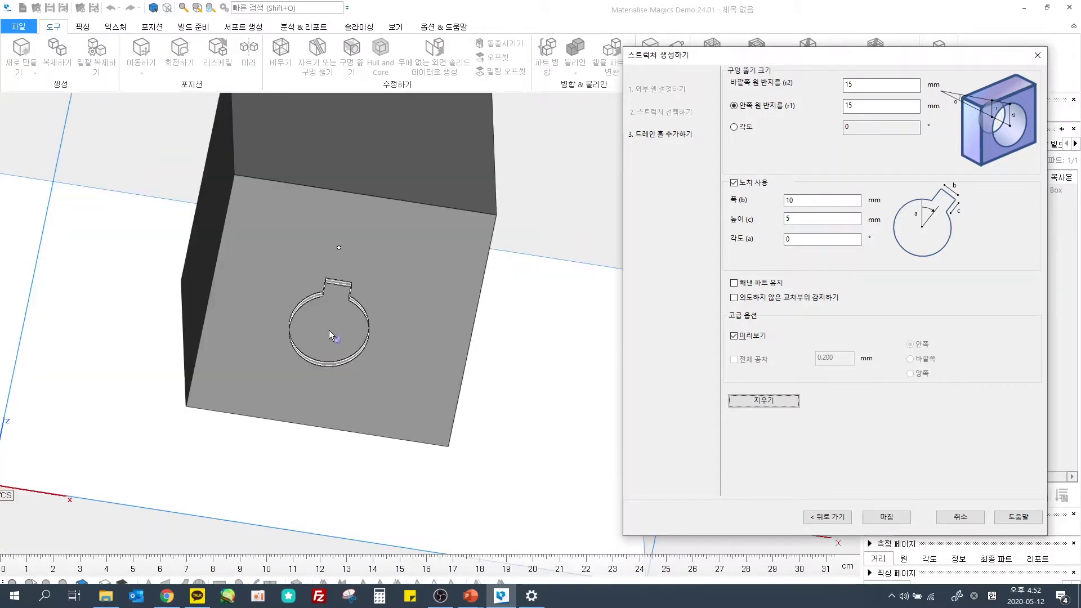
pyautogui.click(328, 332)
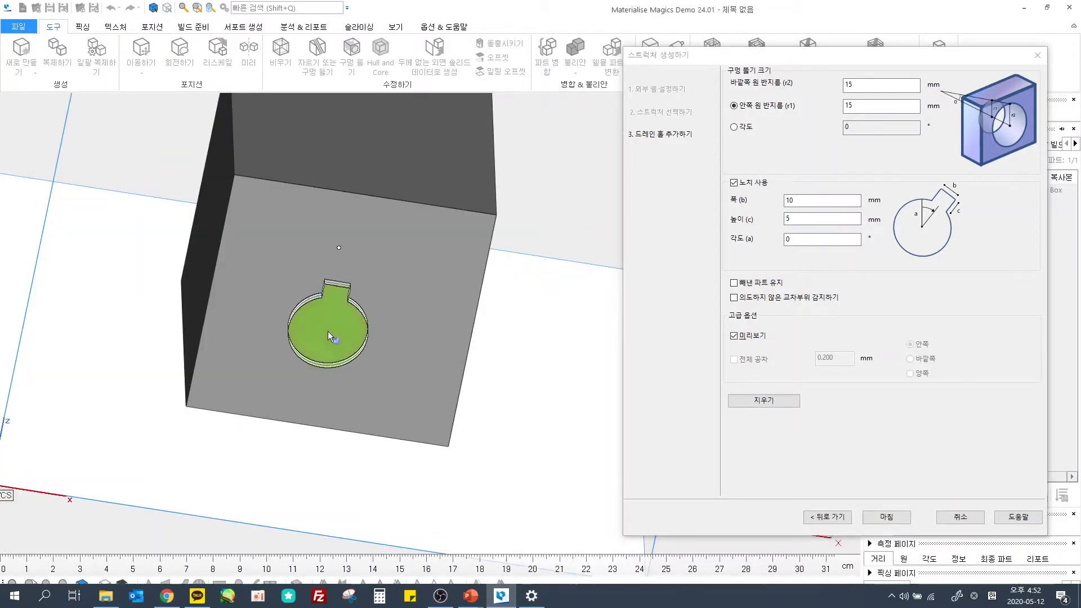
pyautogui.click(895, 521)
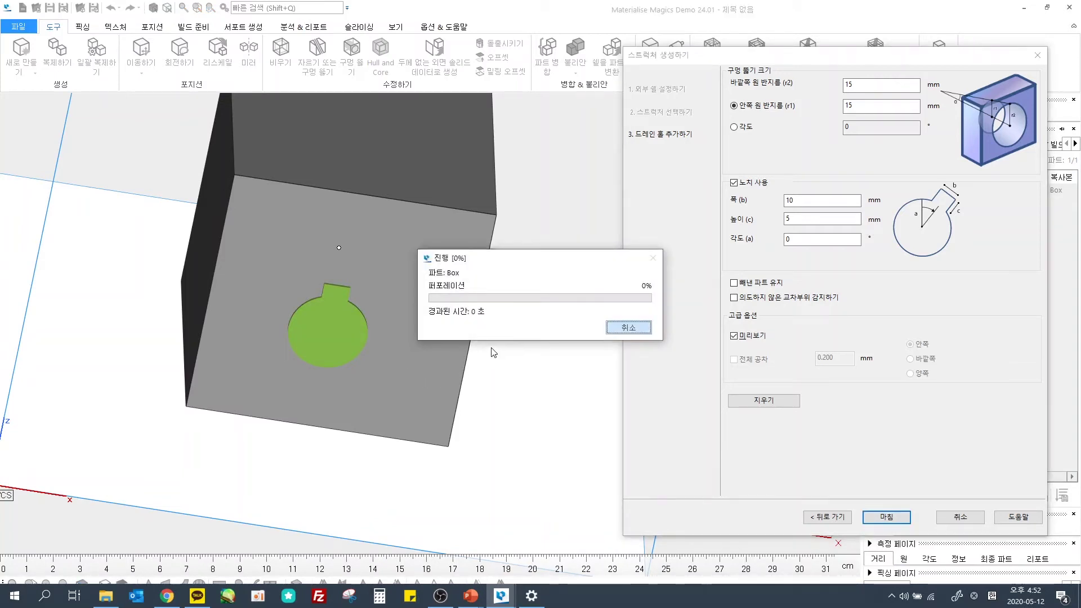
# Step: Display the box as transparent and inspect the lattice inside the shell around the drain hole
pyautogui.moveTo(502, 330); pyautogui.dragTo(732, 326, button='right')
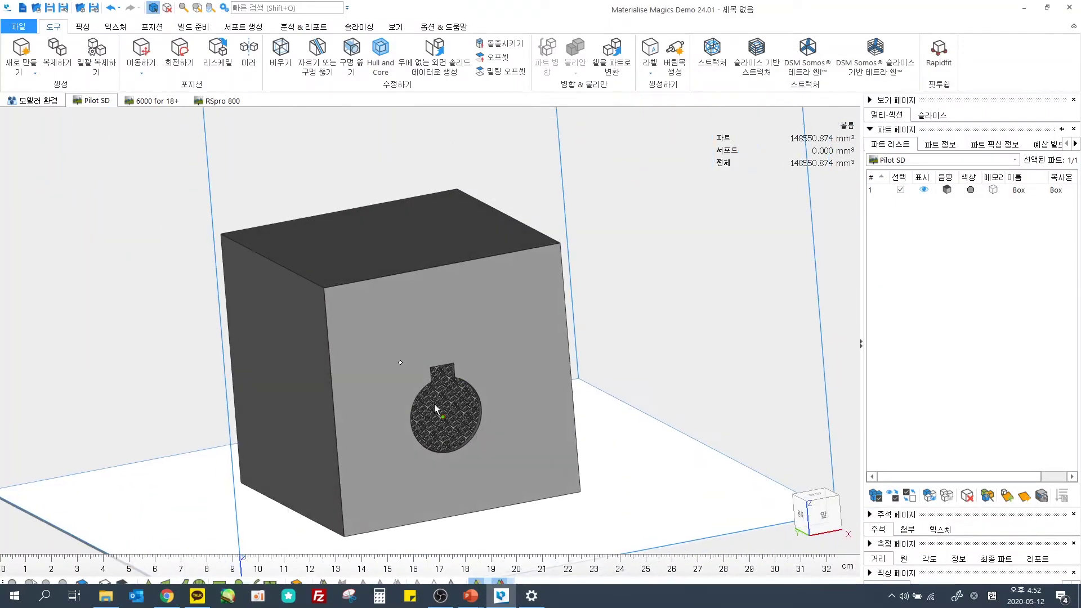
pyautogui.scroll(3, 732, 326)
pyautogui.click(947, 190)
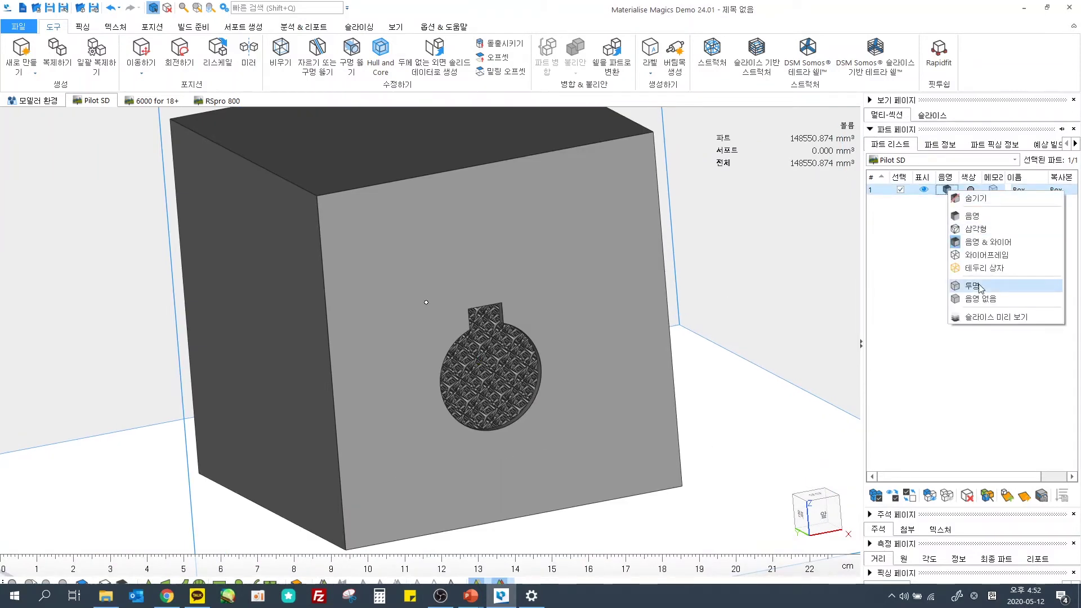
pyautogui.click(981, 286)
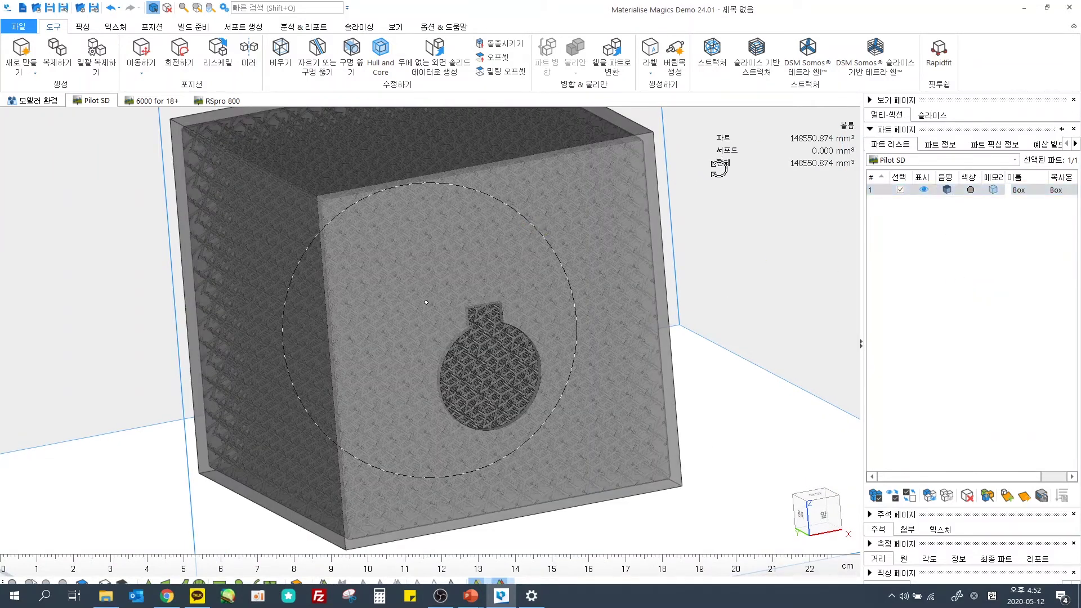
pyautogui.moveTo(717, 166); pyautogui.dragTo(457, 330, button='right')
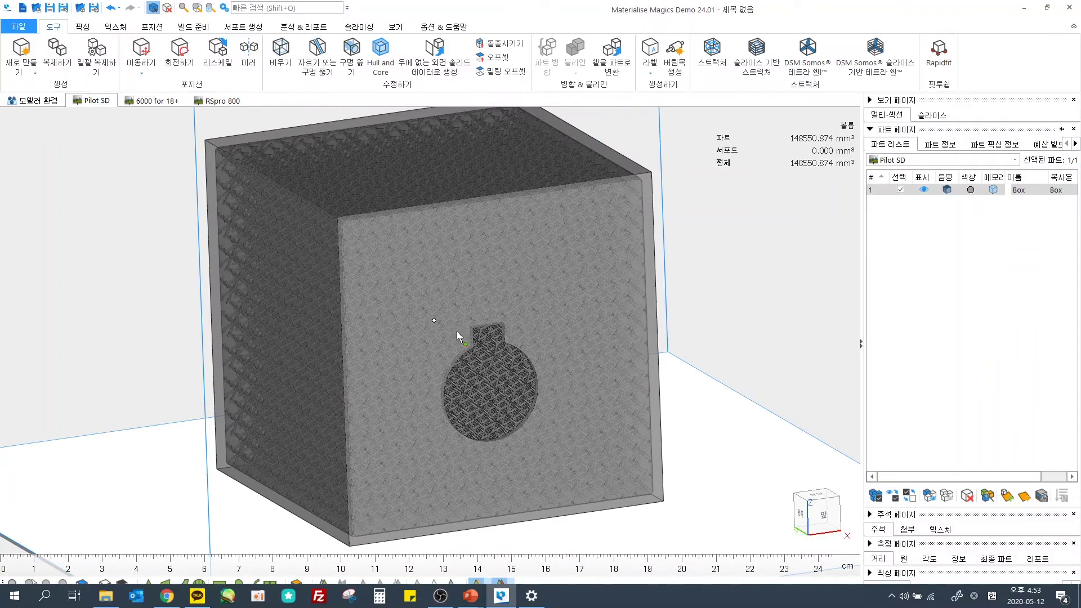
pyautogui.scroll(2, 457, 330)
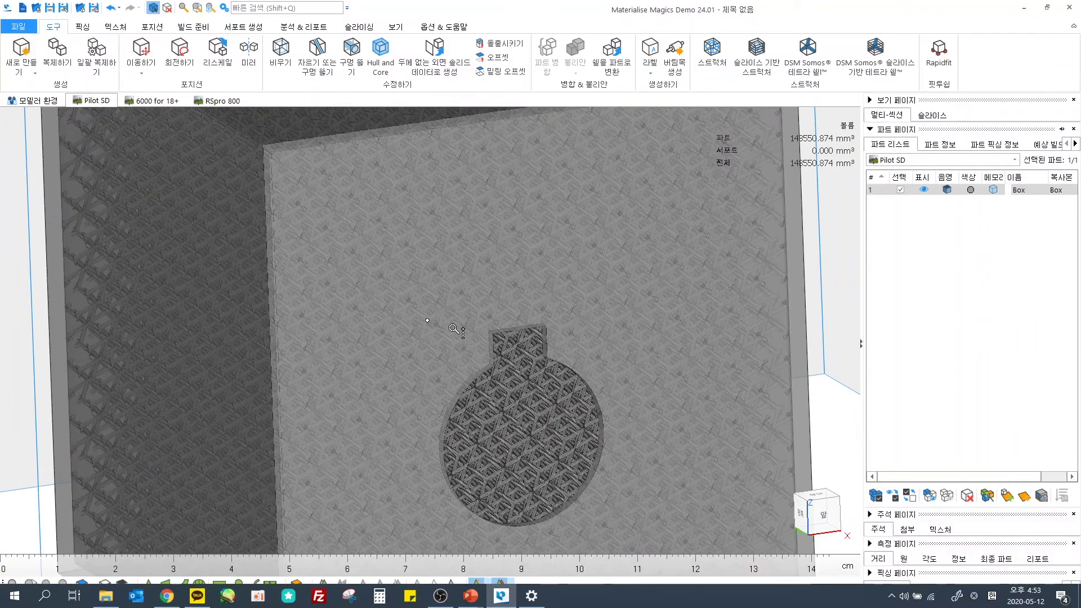
pyautogui.scroll(-2, 456, 329)
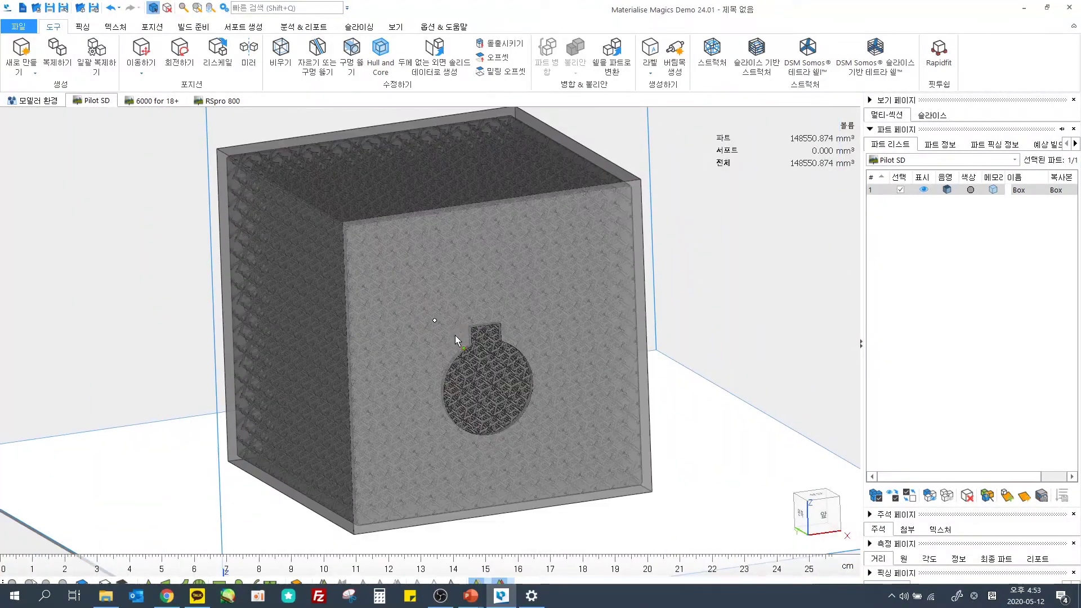